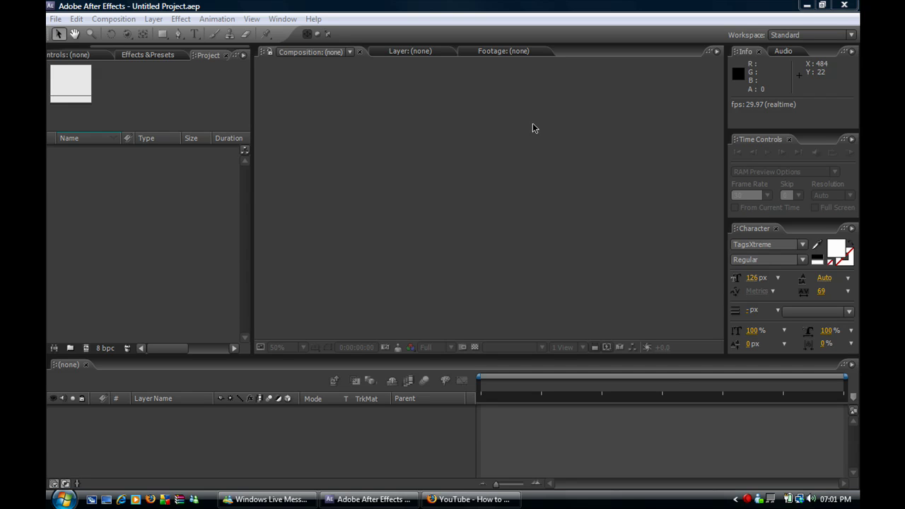
- Create an NTSC DV composition (720×480, 29.97 fps) named 'Writing' and open it
click(407, 189)
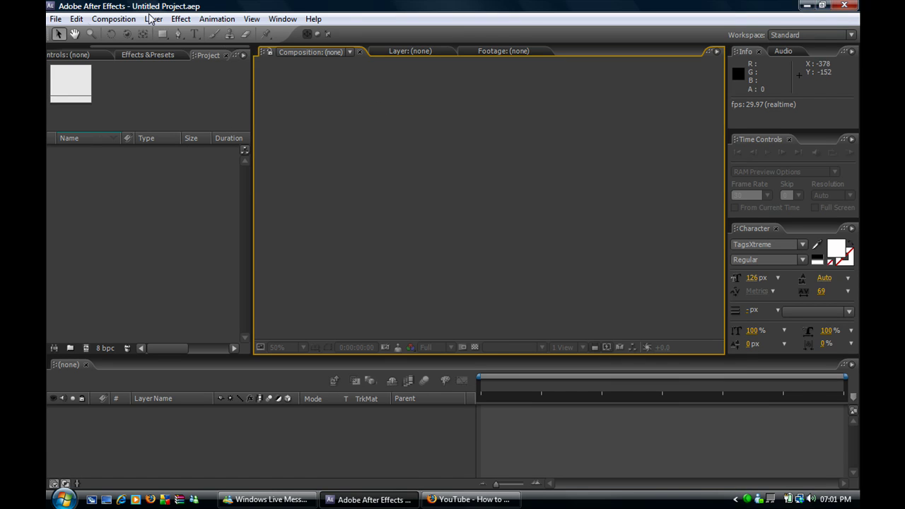
click(114, 20)
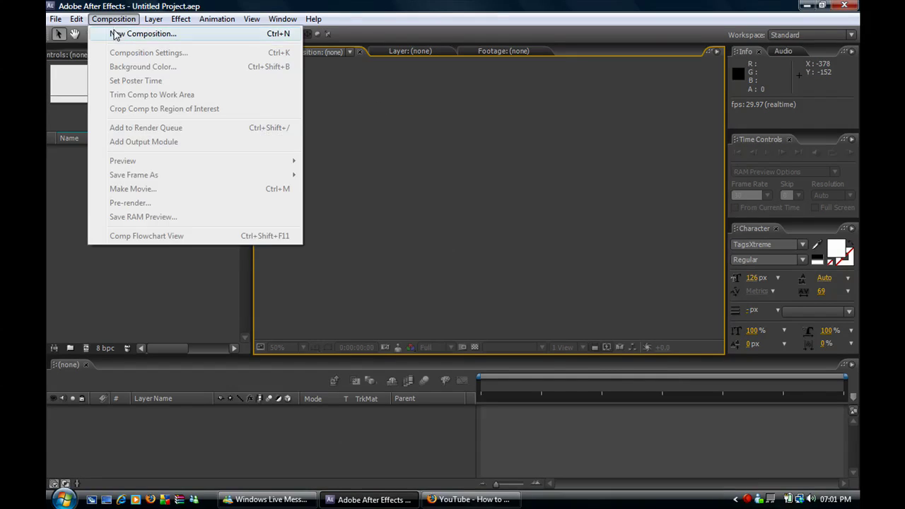
click(115, 34)
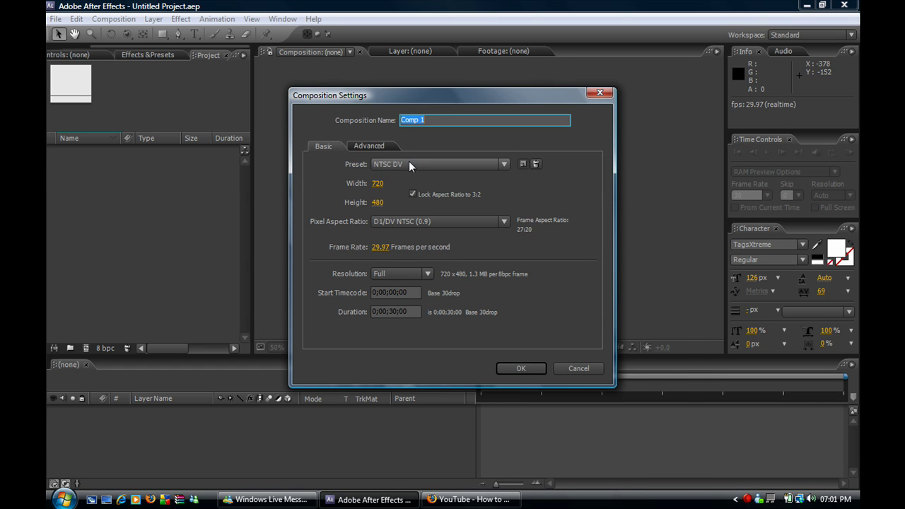
click(409, 161)
click(523, 150)
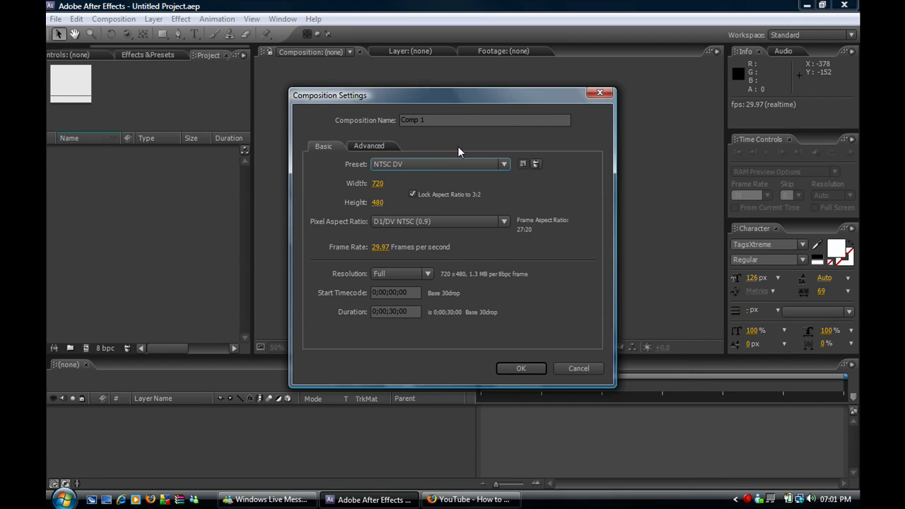
click(377, 123)
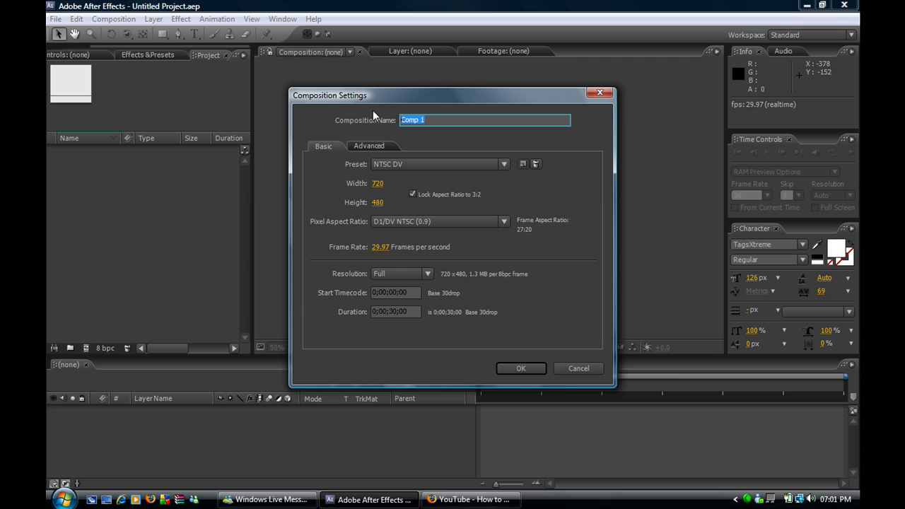
text(Writing)
click(510, 369)
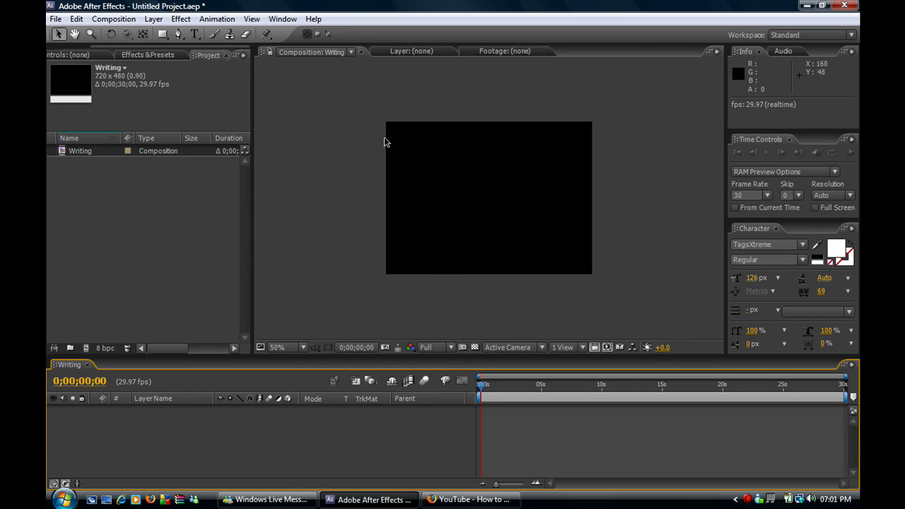
- Type 'Hi' as a white 126 px TagsXtreme text layer and move it to the frame centre
click(195, 34)
click(421, 204)
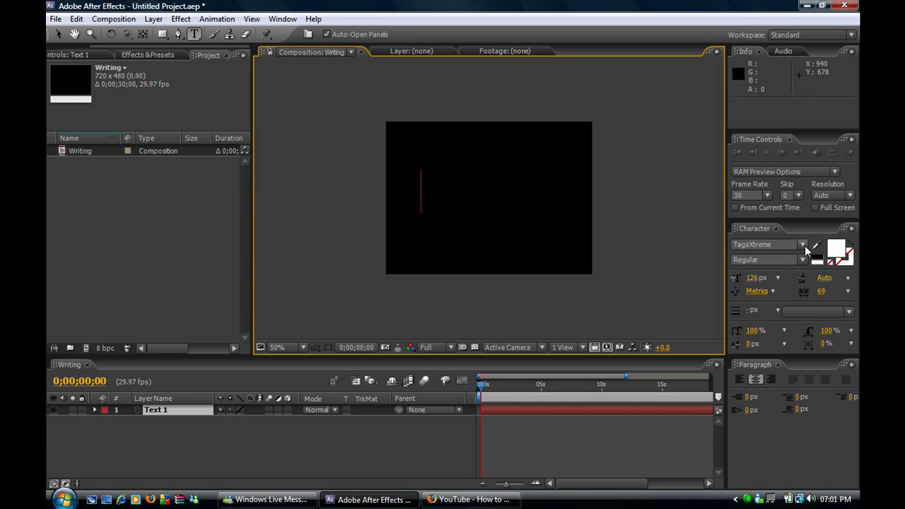
click(776, 245)
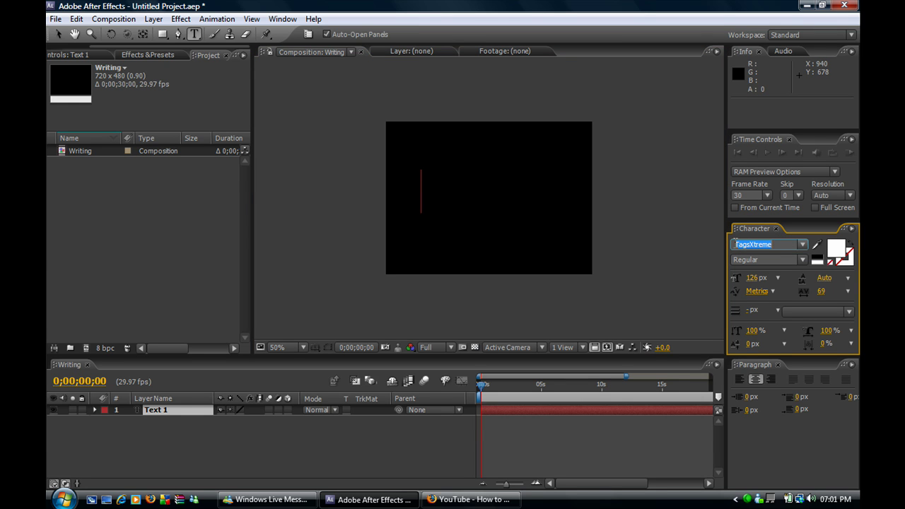
key(Return)
click(437, 196)
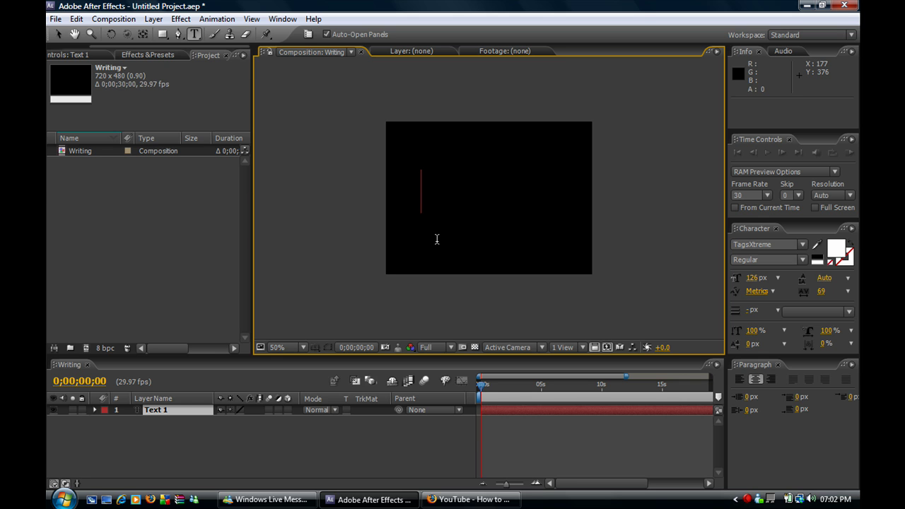
text(Hi)
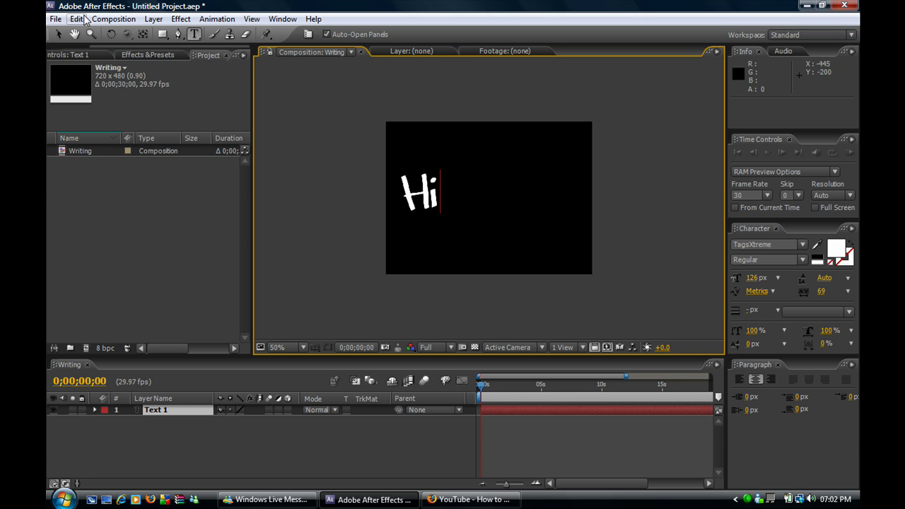
click(58, 34)
drag(423, 202, 461, 198)
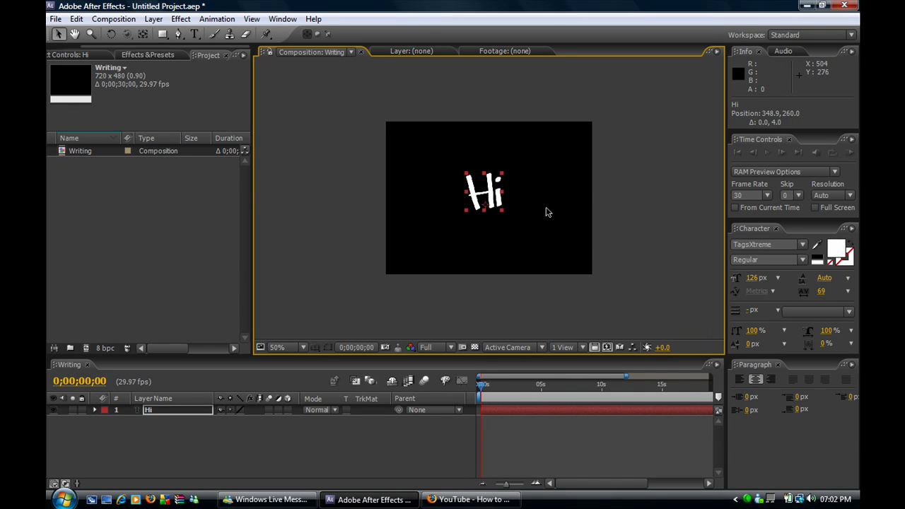
click(196, 37)
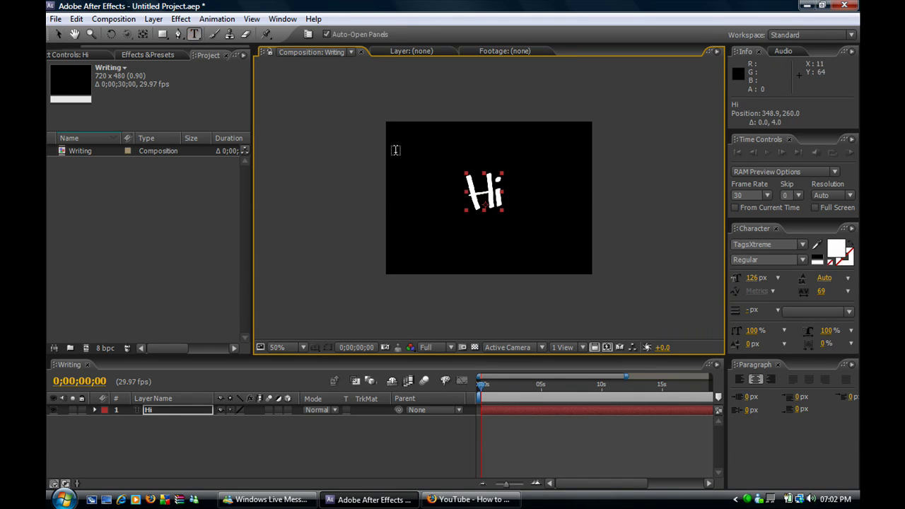
click(502, 198)
click(495, 198)
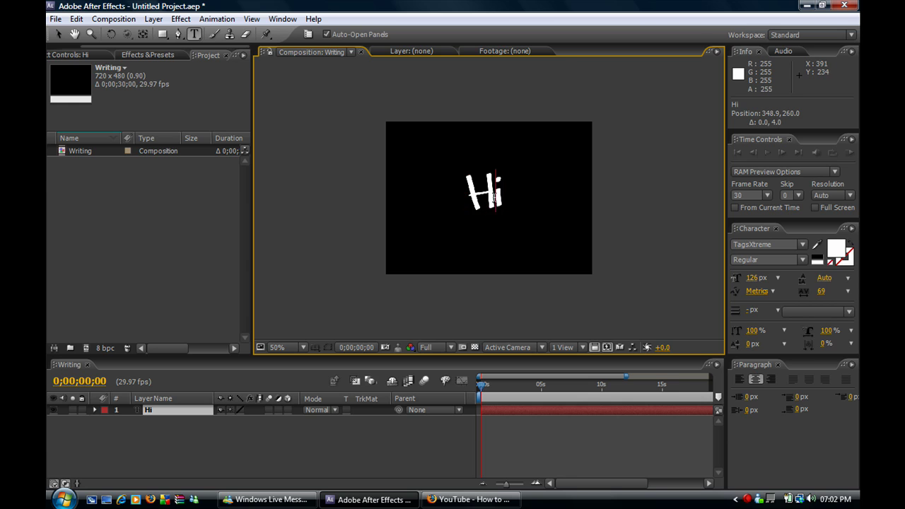
double_click(470, 206)
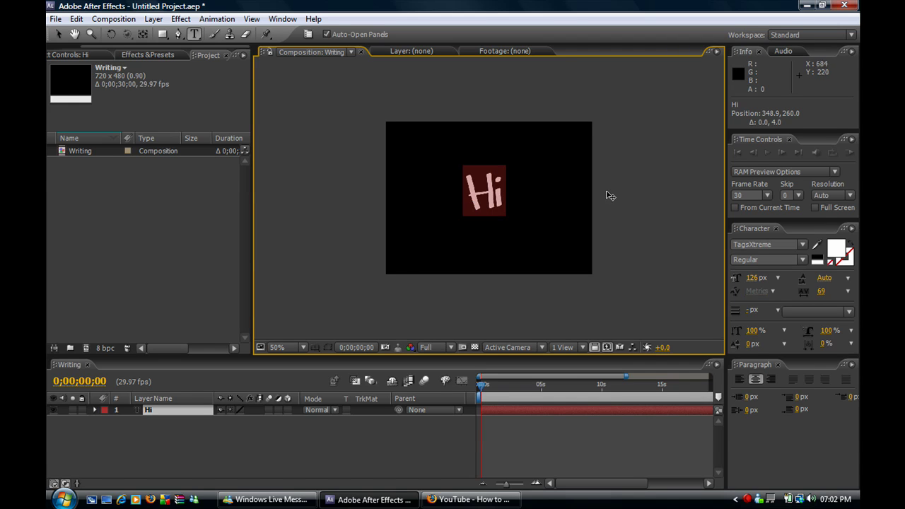
click(833, 251)
mouse_move(380, 376)
mouse_down()
mouse_move(443, 367)
mouse_move(495, 289)
mouse_move(340, 425)
mouse_move(227, 277)
mouse_up()
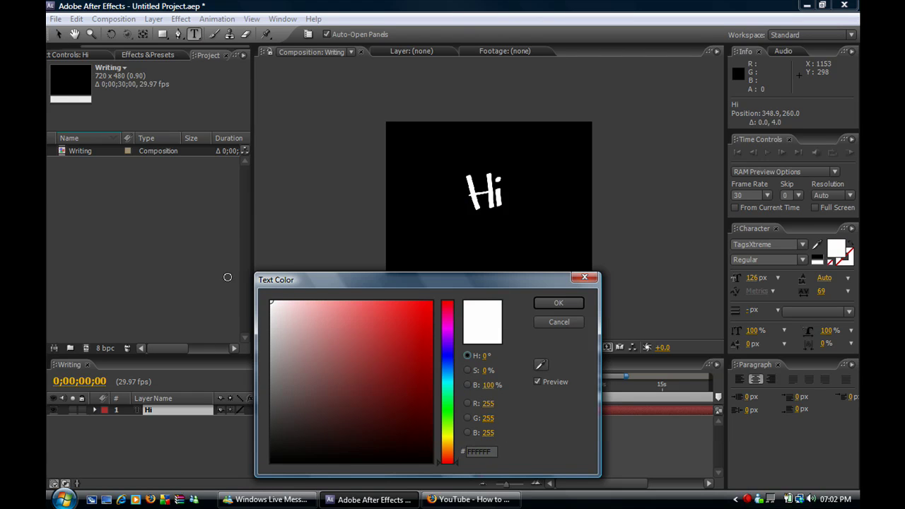
click(557, 303)
click(508, 193)
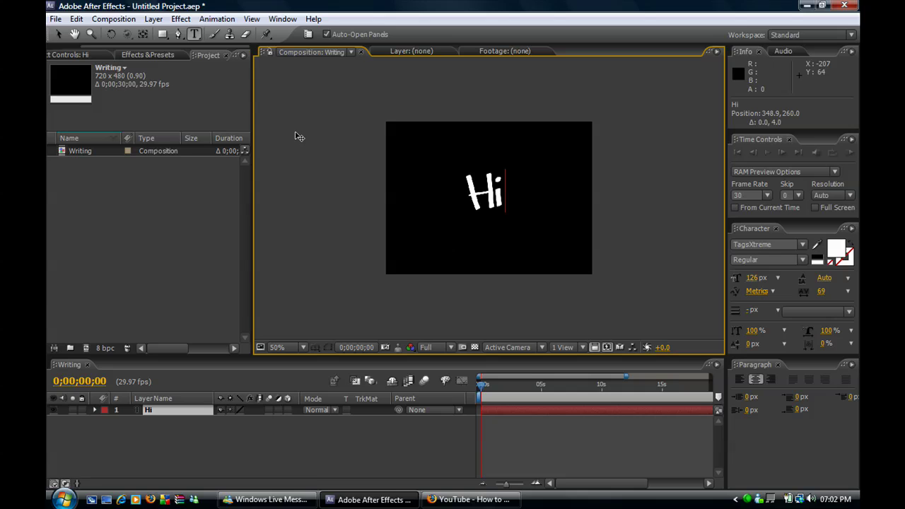
- Trace Mask 1 with the Pen tool down the H, looping left, then down the i
click(178, 35)
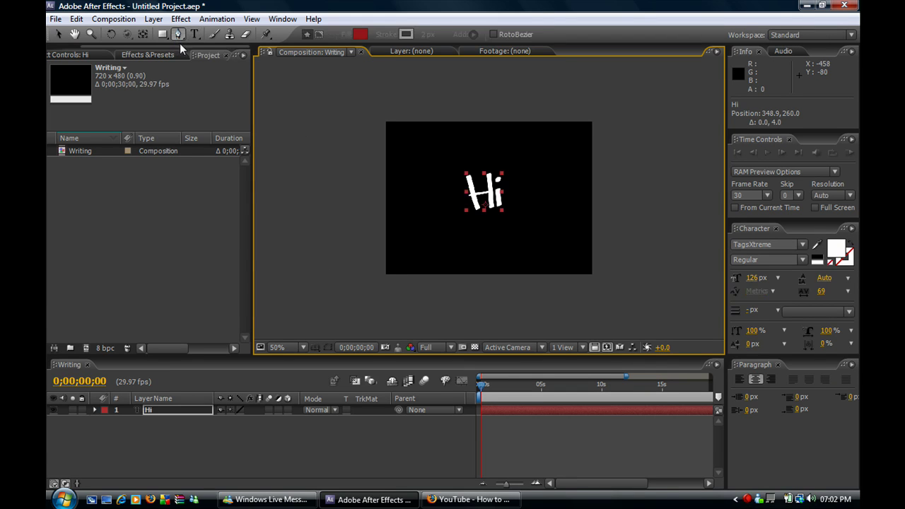
click(467, 176)
click(478, 211)
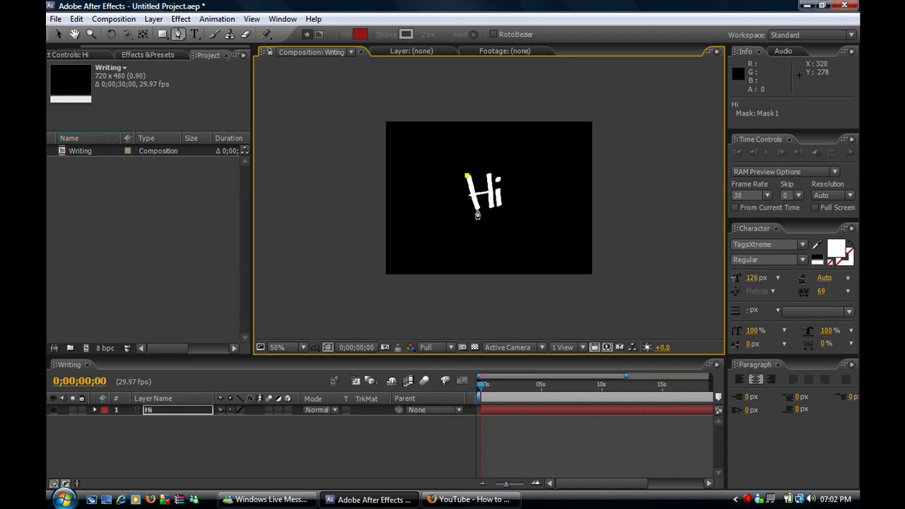
drag(480, 233, 451, 228)
click(450, 222)
click(454, 199)
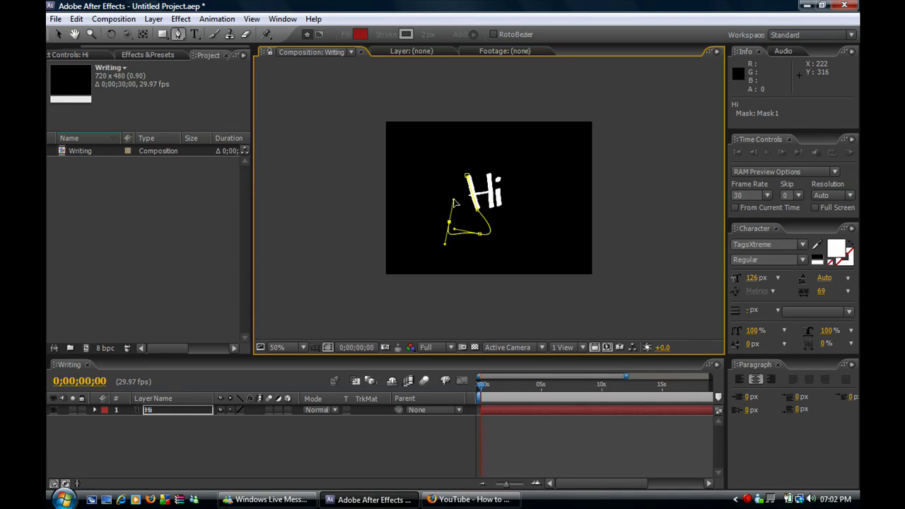
click(467, 199)
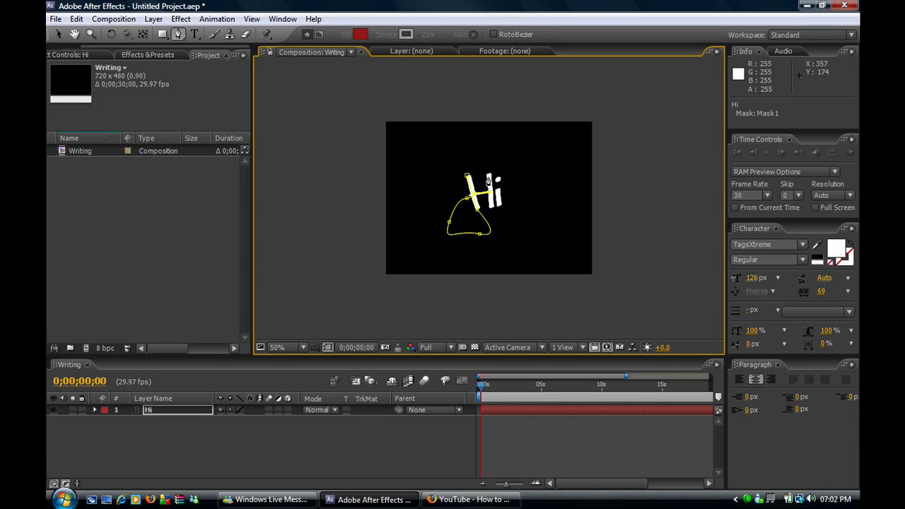
click(489, 176)
drag(505, 234, 499, 215)
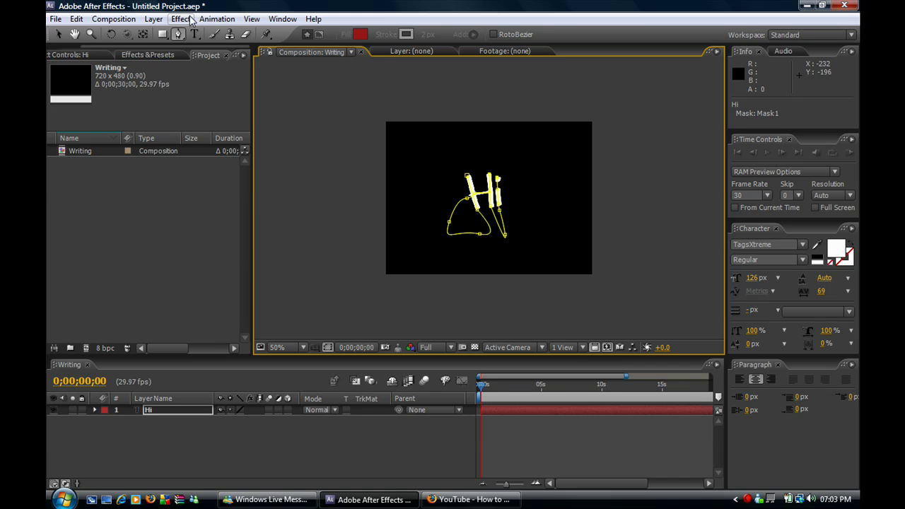
- Apply the Generate > Stroke effect to the Hi layer
click(188, 19)
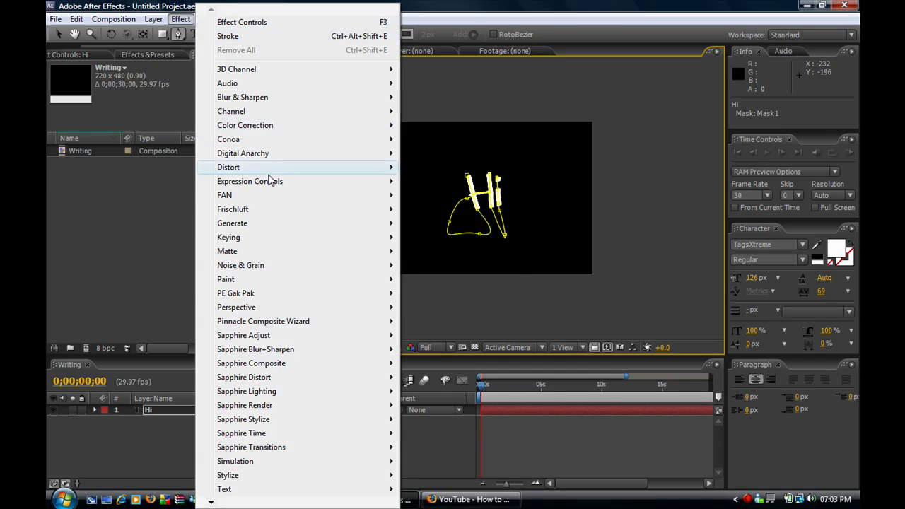
mouse_move(273, 226)
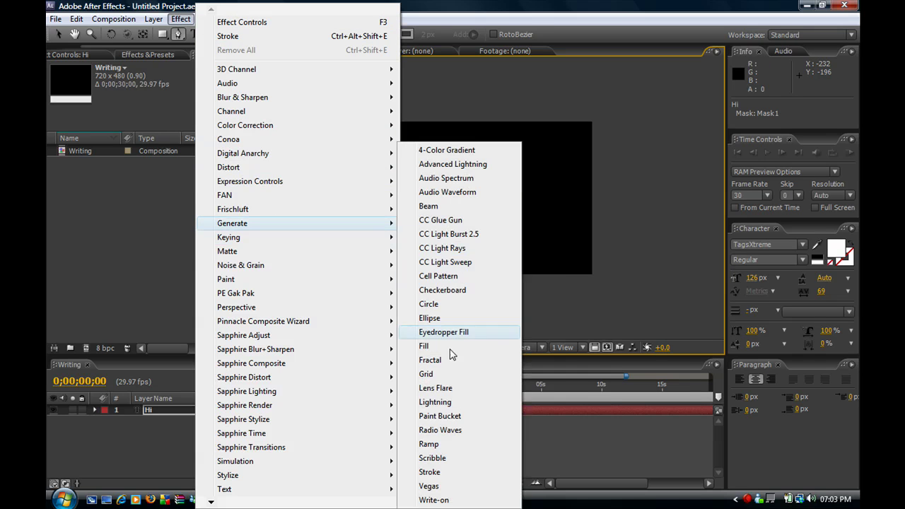
click(435, 473)
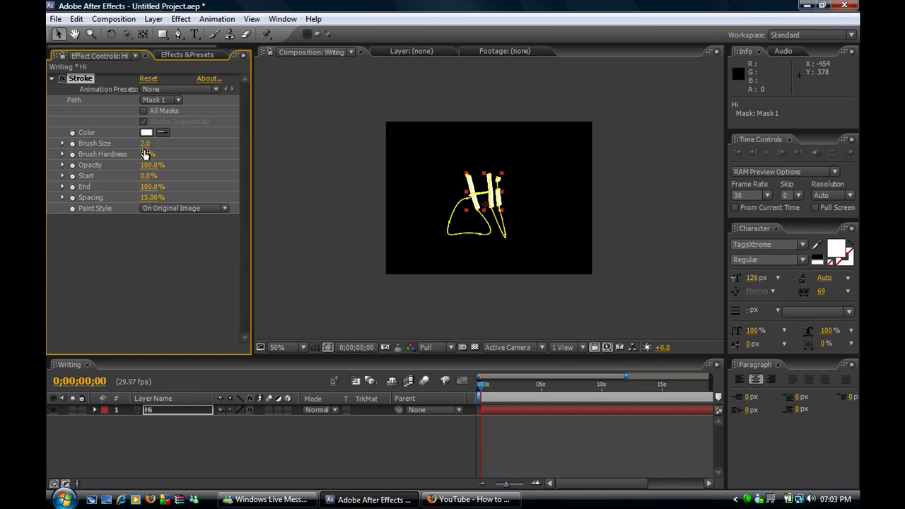
- Set the Stroke brush size to 10.6 and brush hardness to 79%
drag(144, 155, 208, 154)
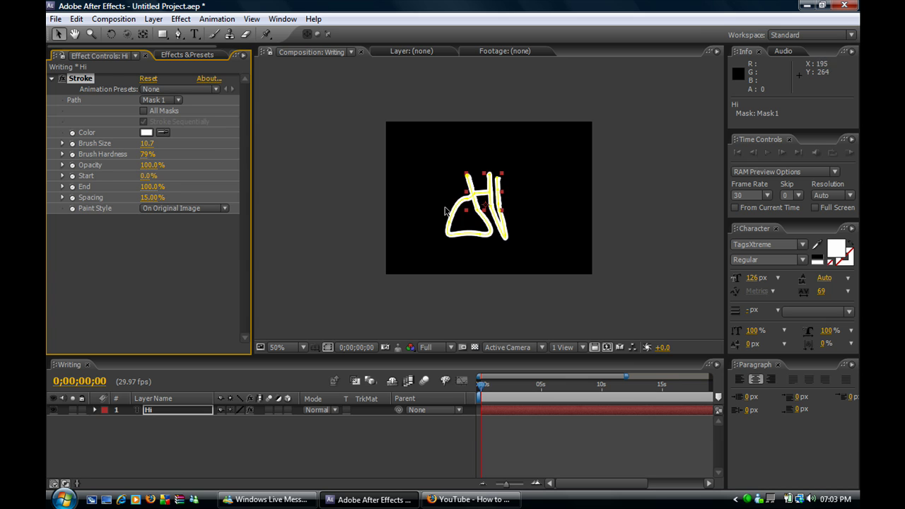
click(501, 177)
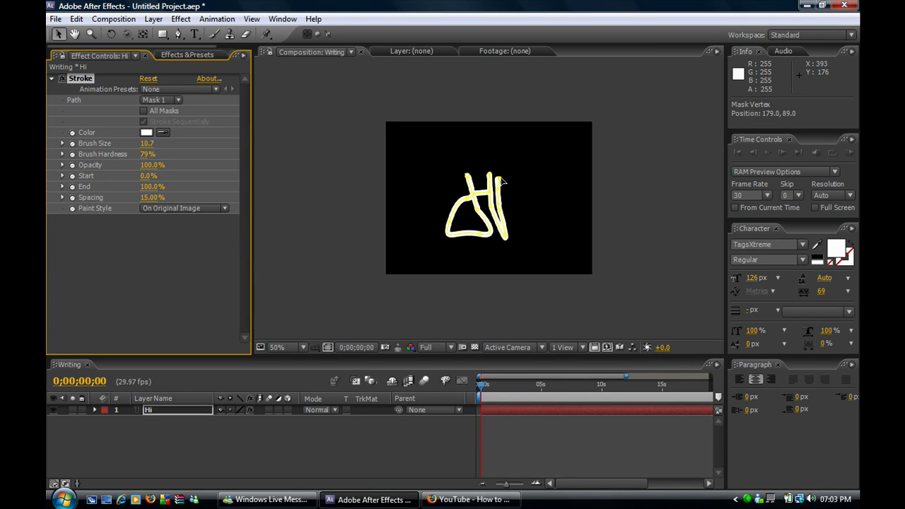
click(499, 181)
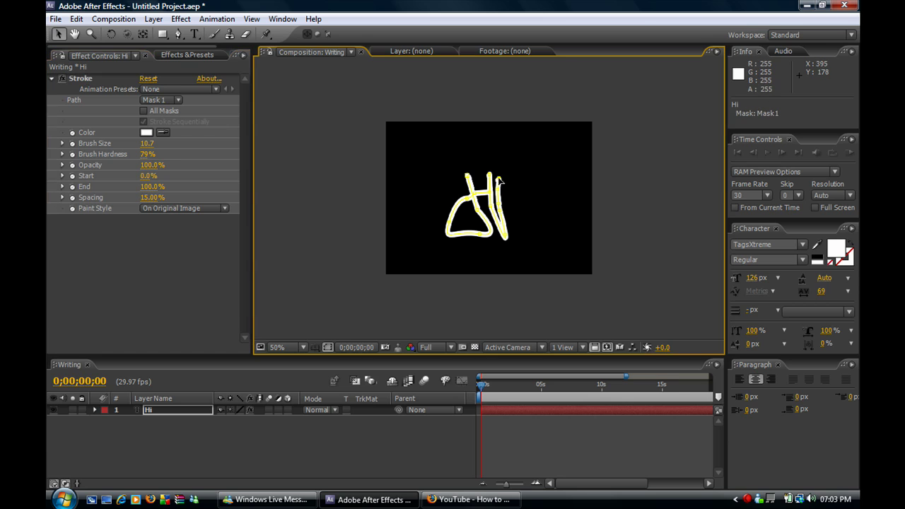
click(498, 181)
drag(147, 144, 161, 141)
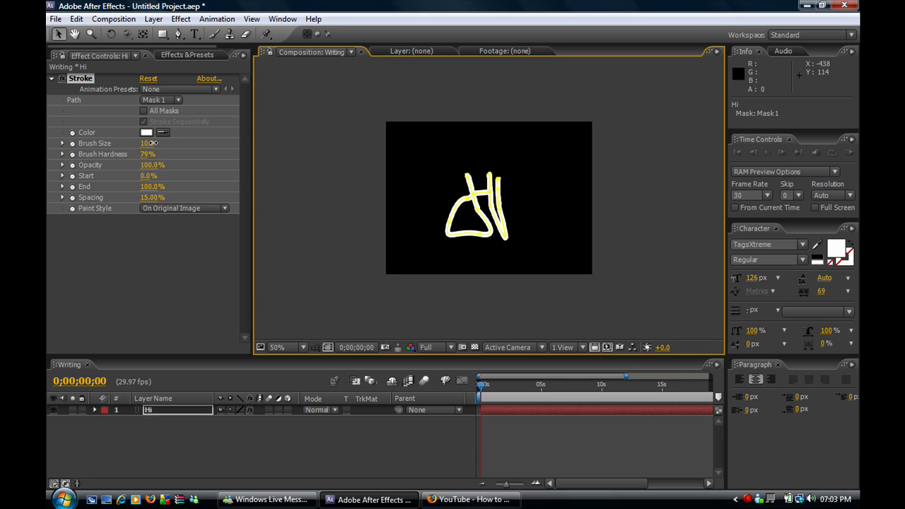
drag(152, 143, 159, 147)
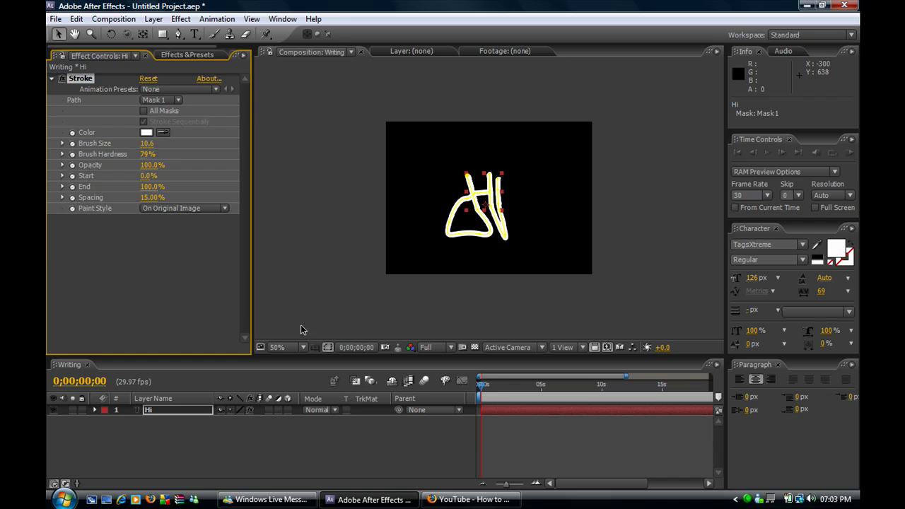
- Set the Stroke paint style to Reveal Original Image
click(329, 347)
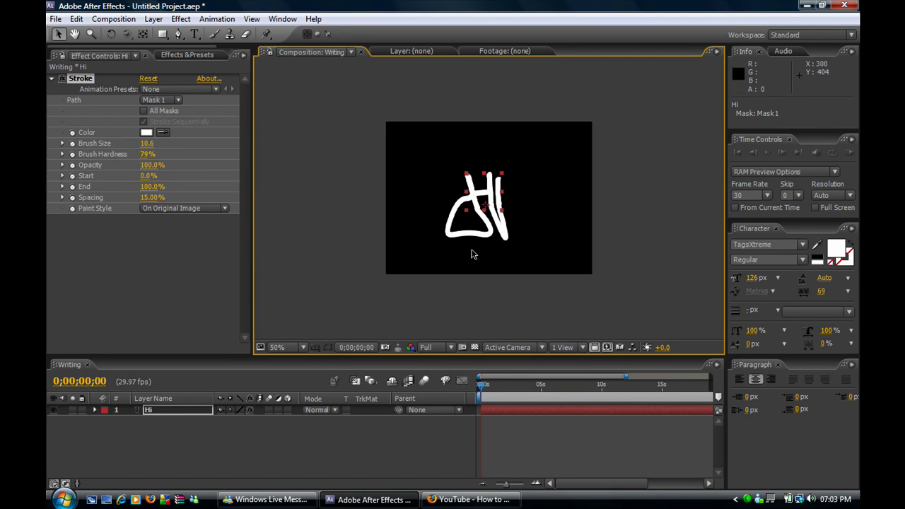
click(225, 210)
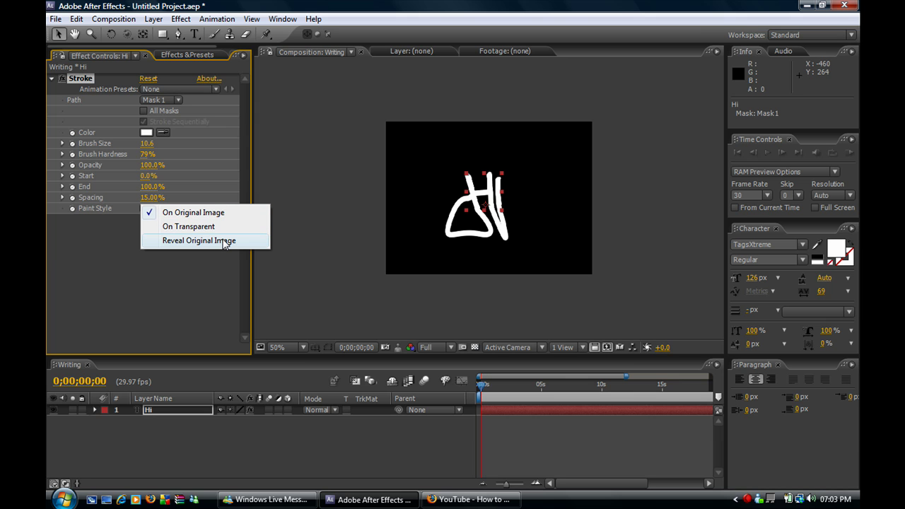
click(229, 241)
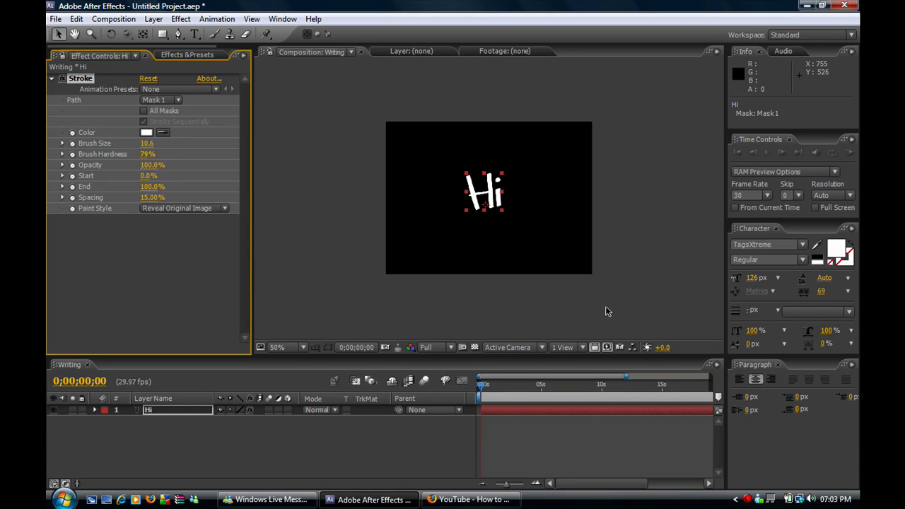
- Keyframe Stroke End from 0% at 0s to 100% at about 0;00;03;07
drag(625, 378, 559, 377)
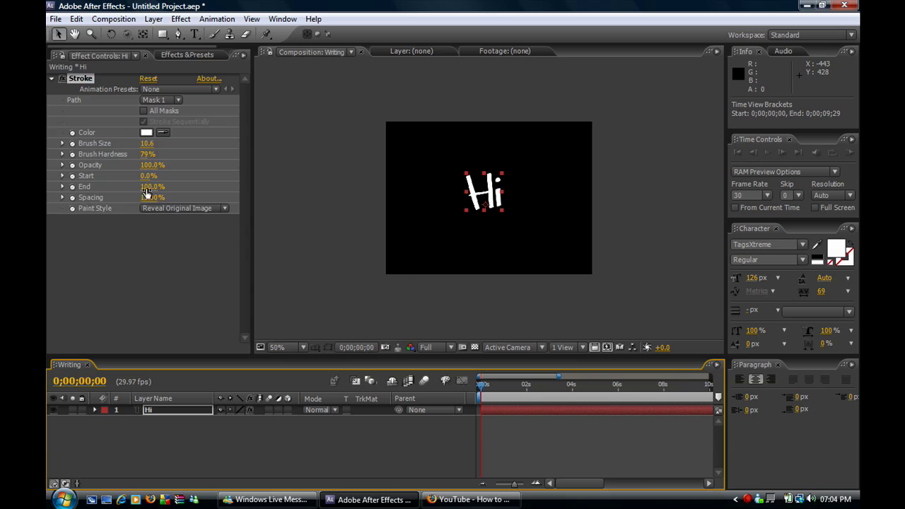
mouse_move(145, 187)
mouse_down()
mouse_move(91, 177)
mouse_move(60, 185)
mouse_up()
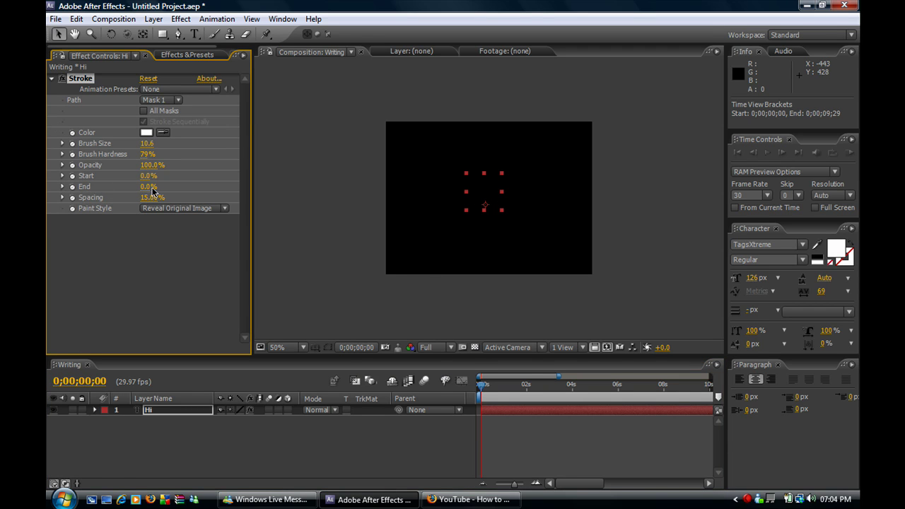
click(72, 187)
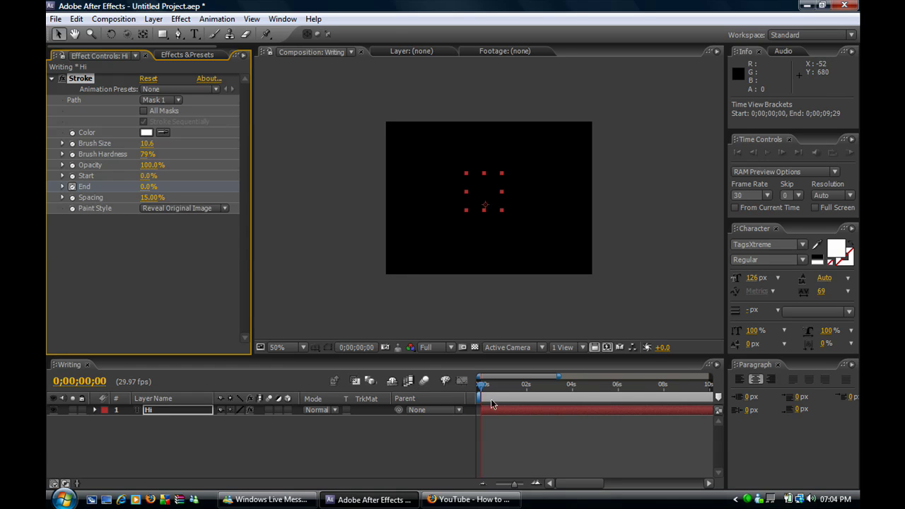
drag(487, 388, 555, 389)
drag(143, 188, 259, 197)
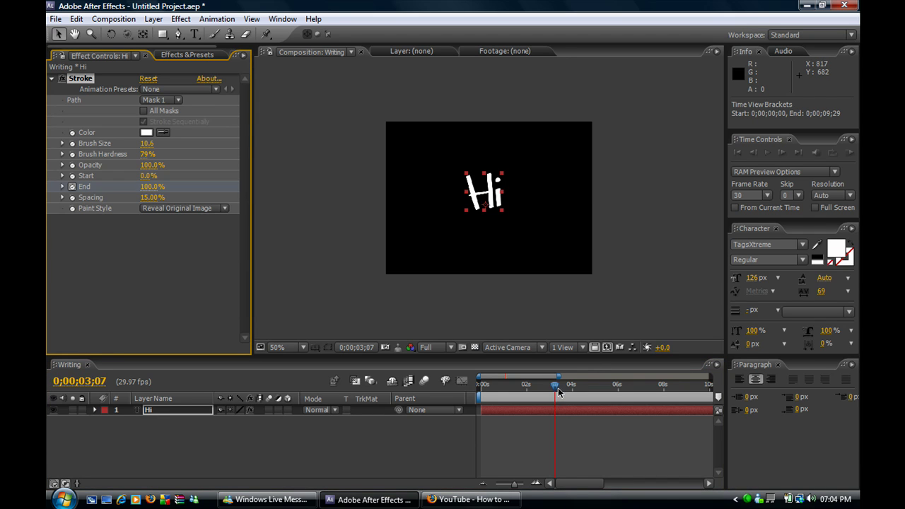
drag(551, 391, 480, 391)
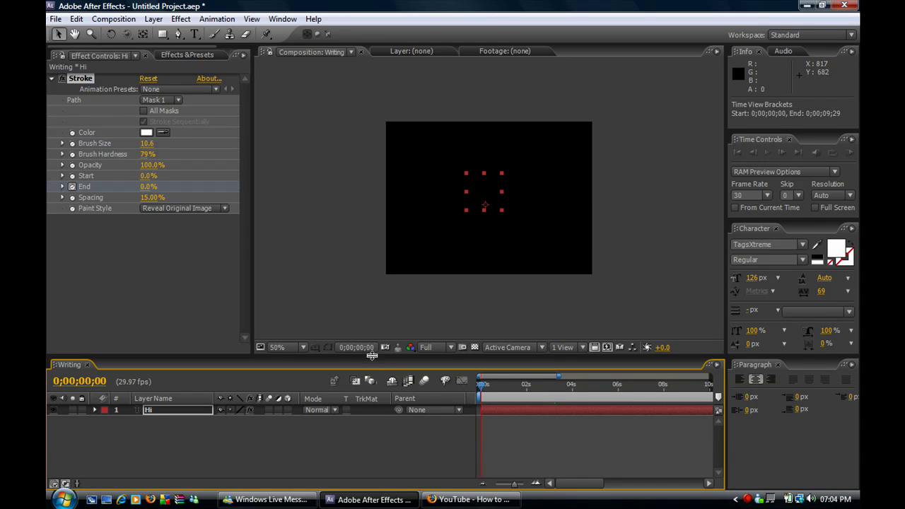
- Preview the write-on, then end the work area at 0;00;03;10
key(space)
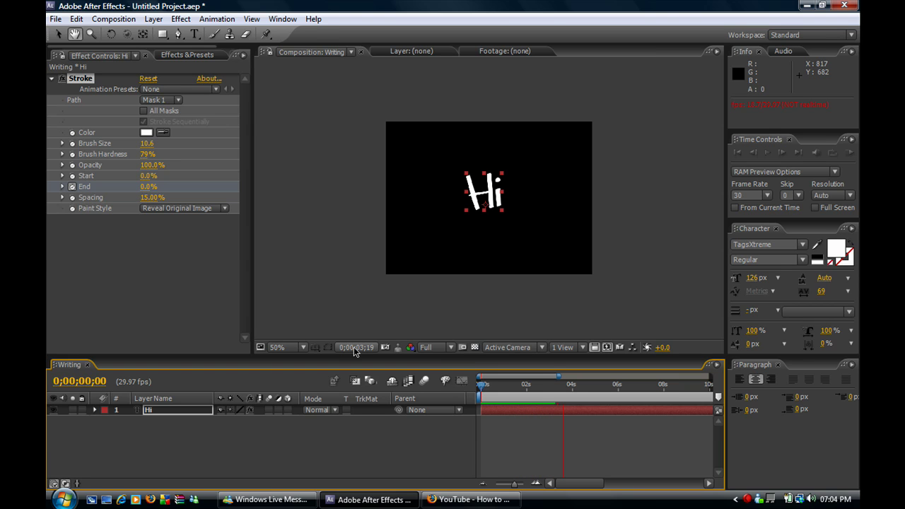
key(space)
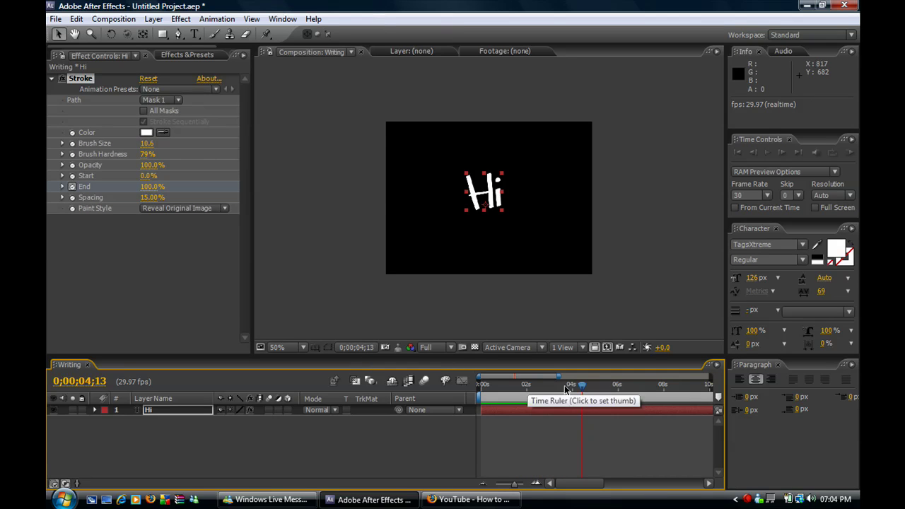
drag(581, 385, 438, 388)
key(space)
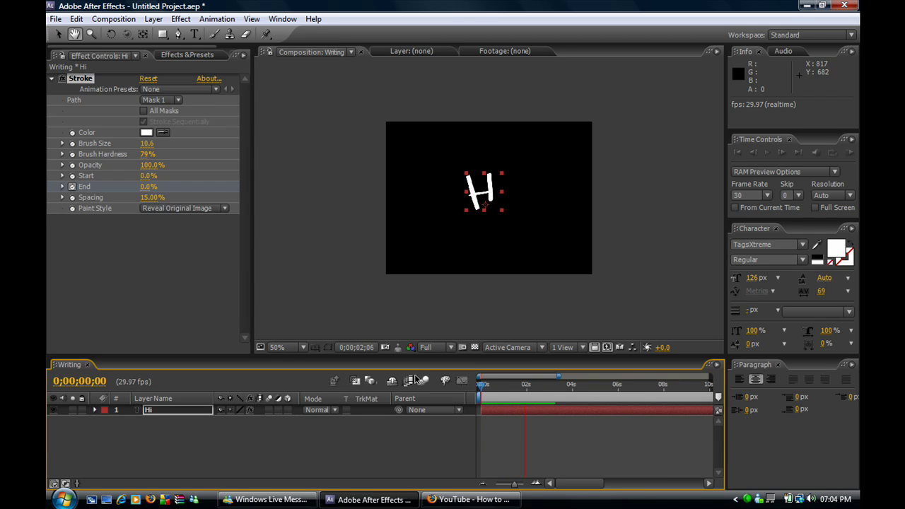
key(space)
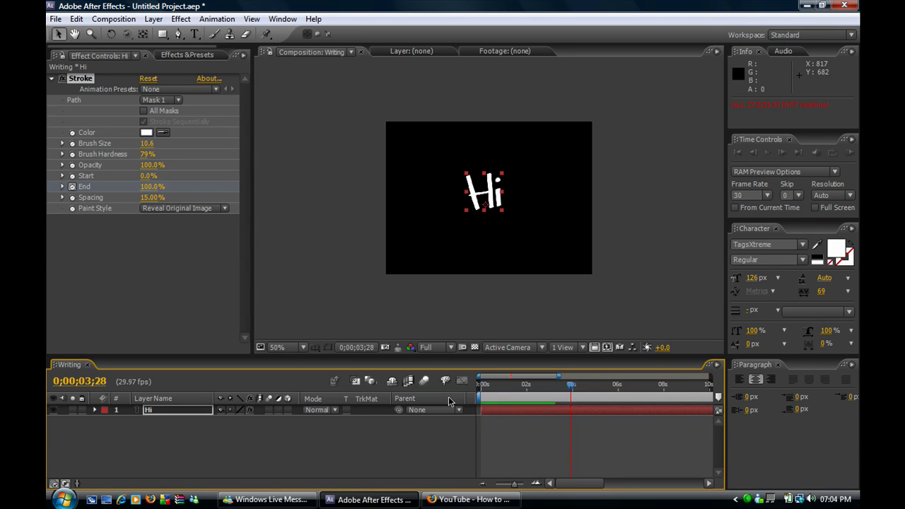
drag(571, 484, 708, 482)
mouse_move(709, 400)
mouse_down()
mouse_move(481, 394)
mouse_move(560, 388)
mouse_move(403, 392)
mouse_up()
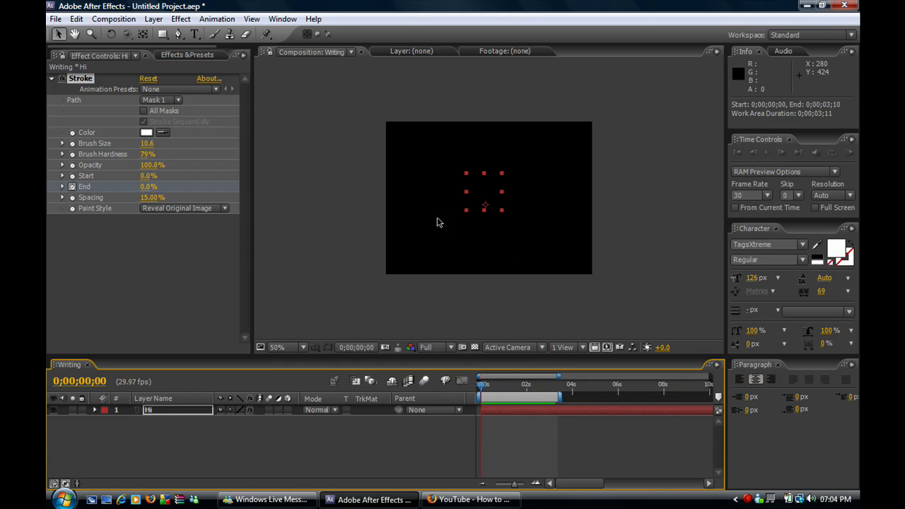
- Import Grunge_gray_05.jpg from Downloads into the project
click(235, 55)
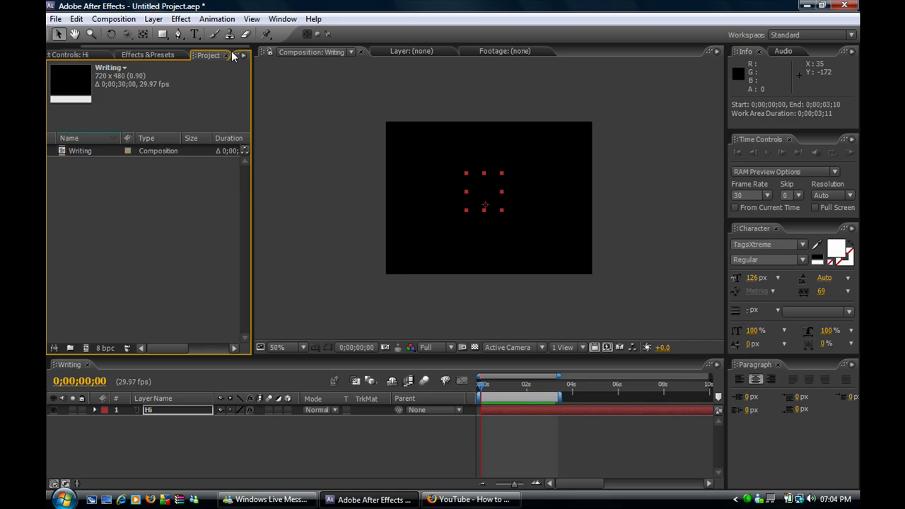
double_click(148, 228)
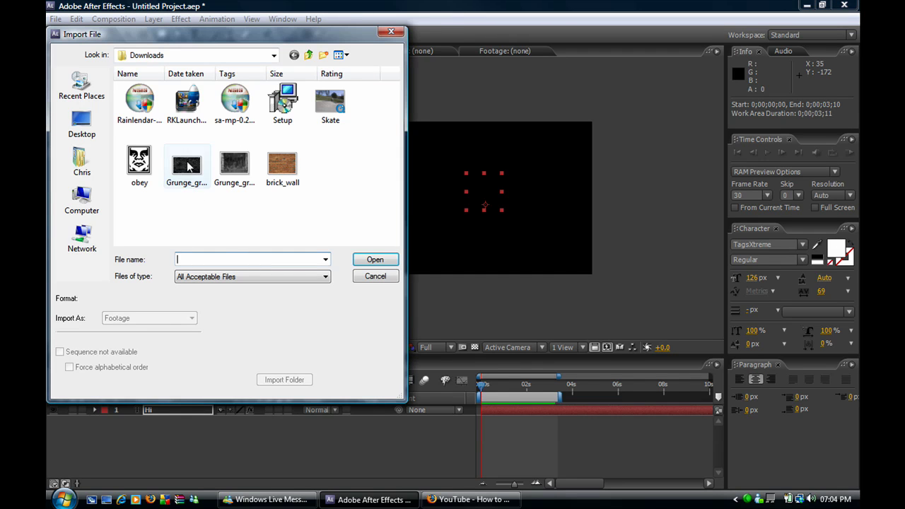
click(188, 167)
click(240, 168)
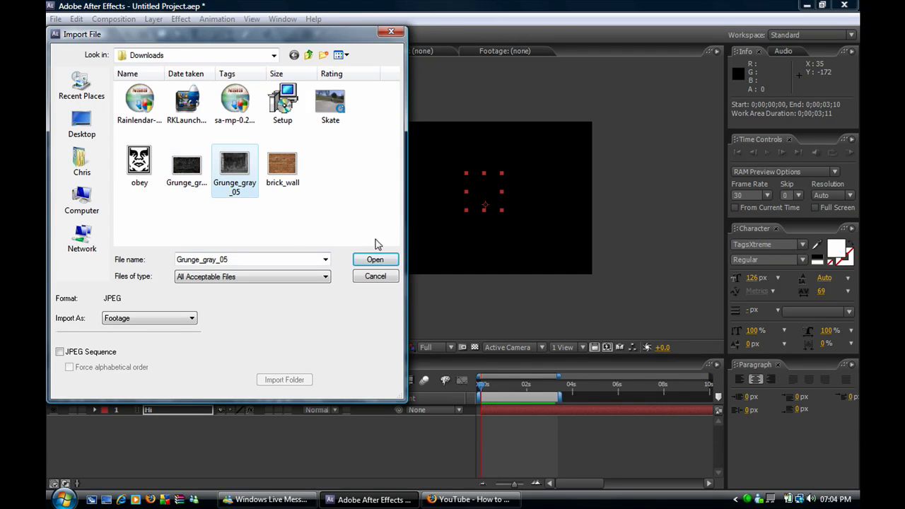
click(375, 260)
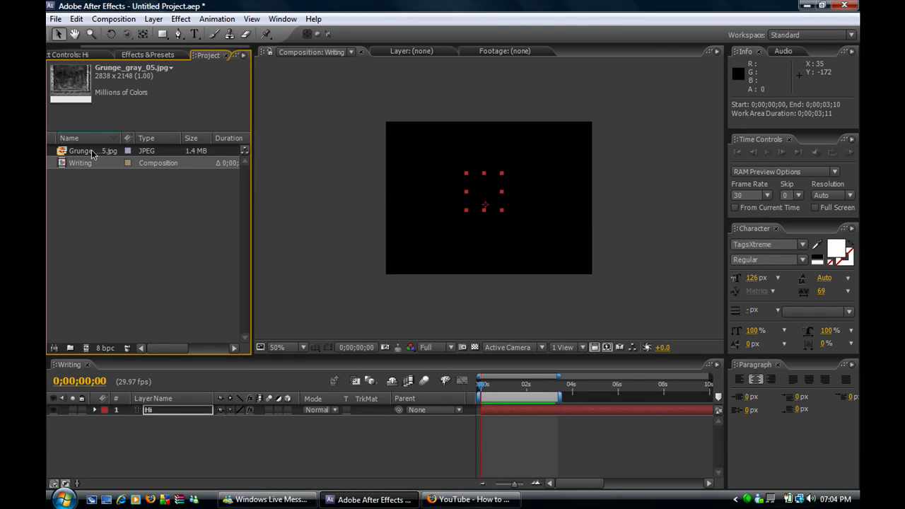
- Add Grunge_gray_05.jpg to Writing, scale it to about 25%, and nudge it to fill the frame
drag(90, 155, 581, 120)
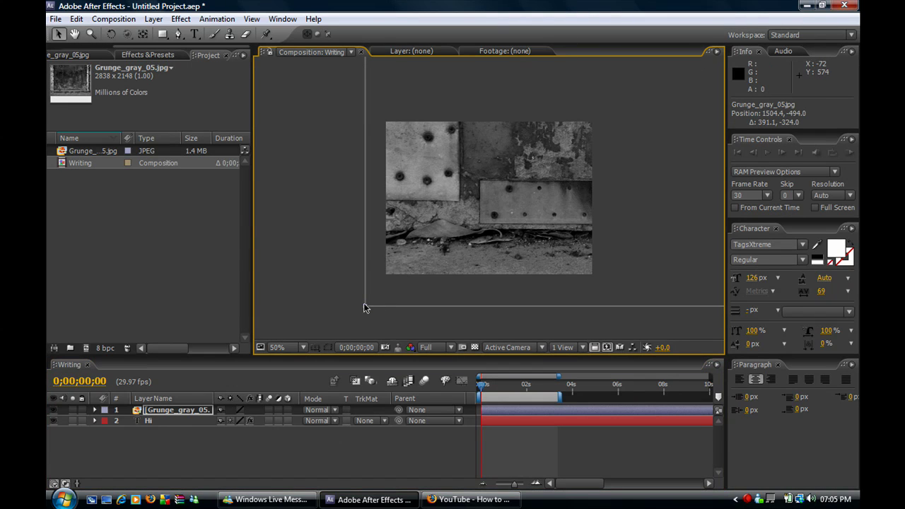
mouse_move(367, 308)
mouse_down()
mouse_move(694, 149)
mouse_move(664, 103)
mouse_move(698, 77)
mouse_move(333, 318)
mouse_move(386, 292)
mouse_move(369, 318)
mouse_move(372, 309)
mouse_up()
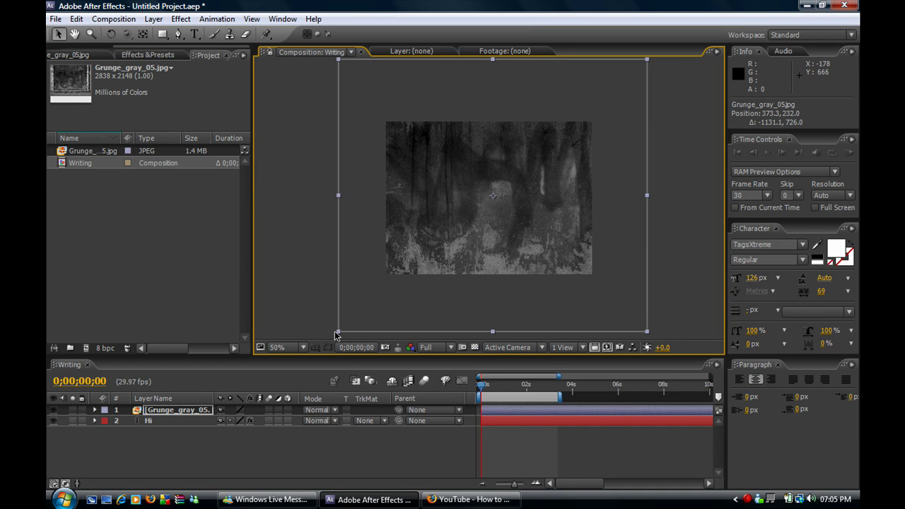
drag(340, 335, 395, 278)
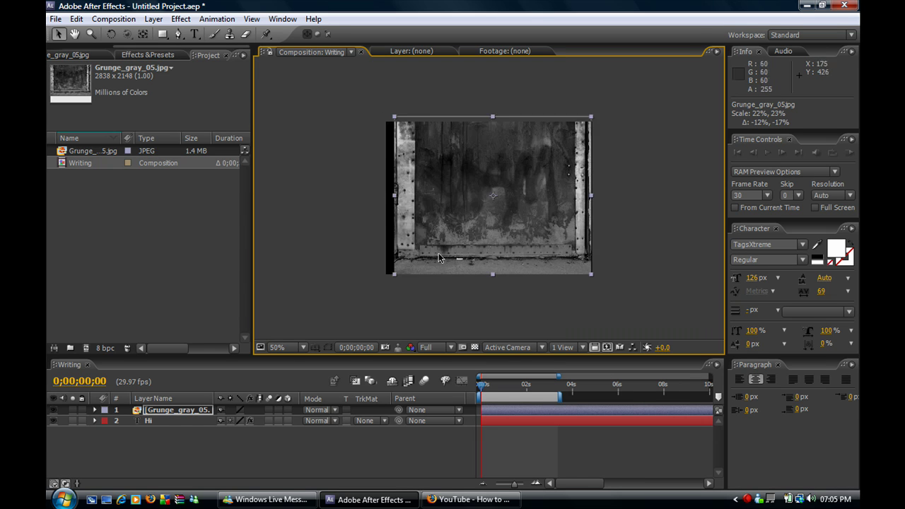
drag(439, 258, 377, 290)
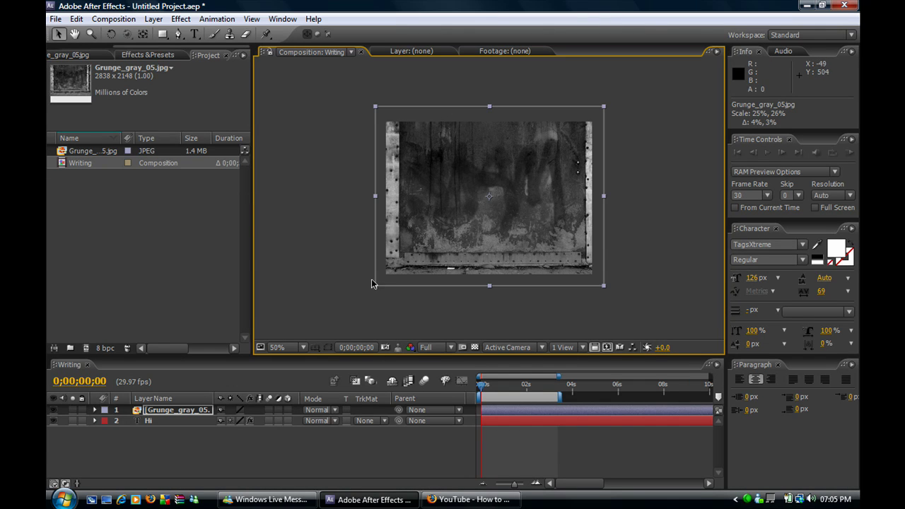
- Move the Hi layer above Grunge_gray_05 in the layer stack
click(150, 423)
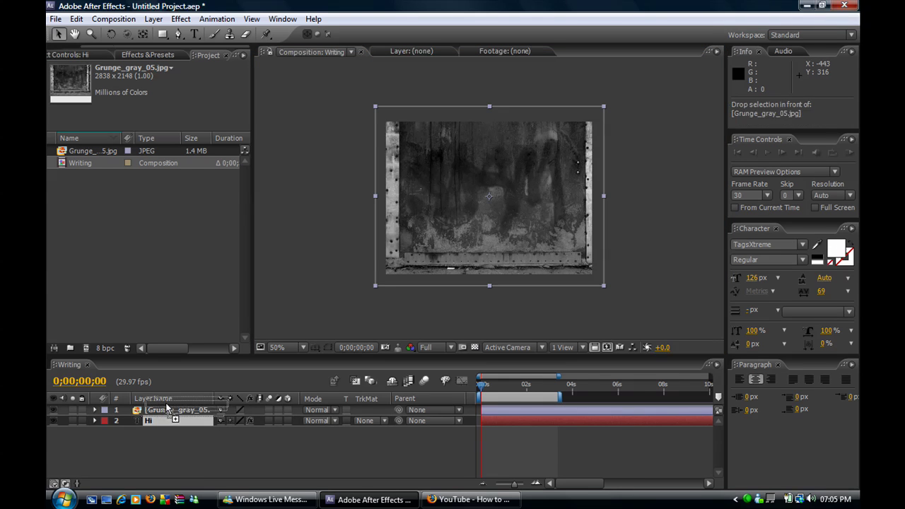
key(space)
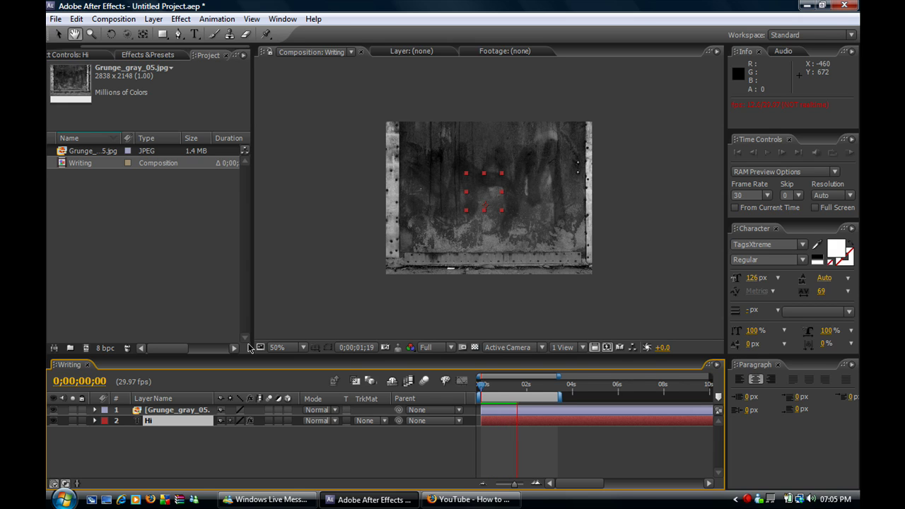
key(space)
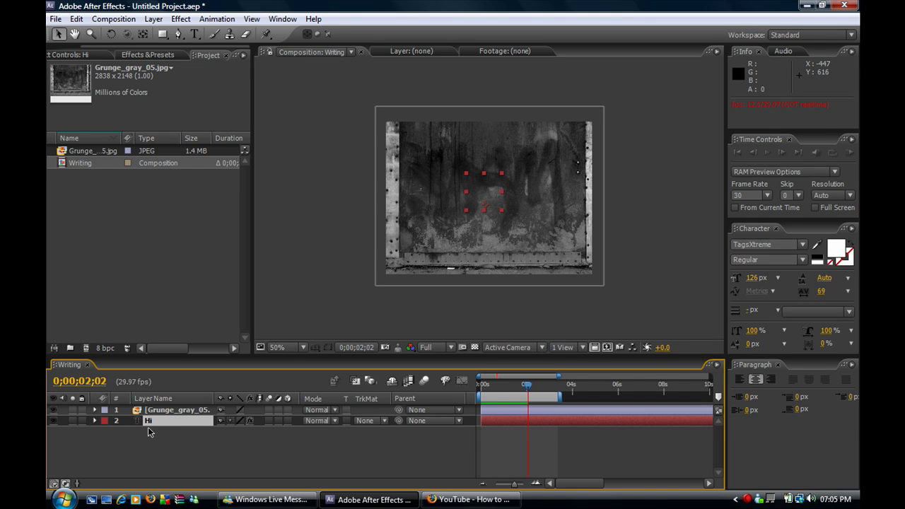
drag(150, 422, 157, 409)
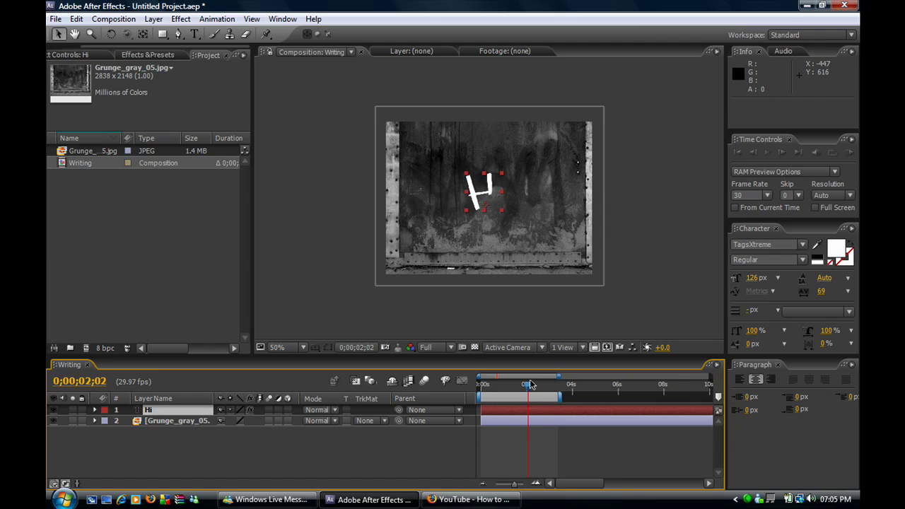
- Extend the work area to 0;00;04;22 and preview Hi writing over the wall
drag(521, 392, 484, 389)
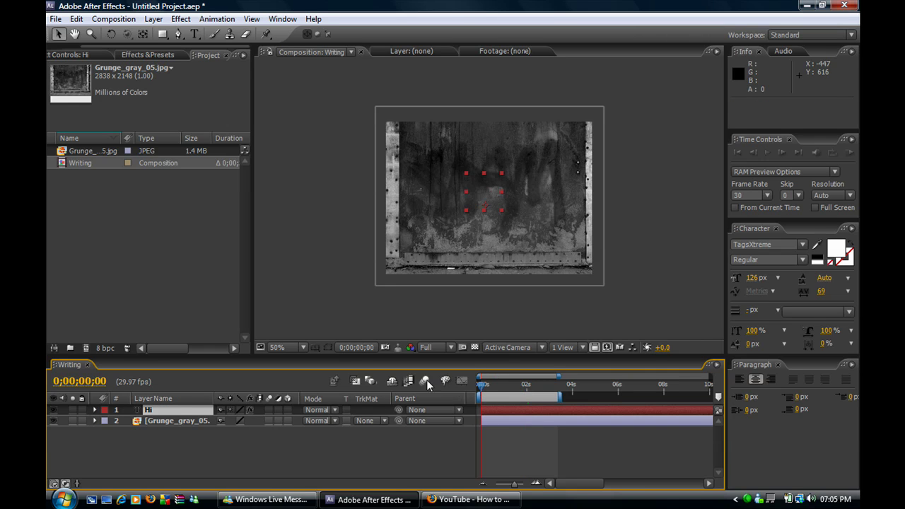
key(space)
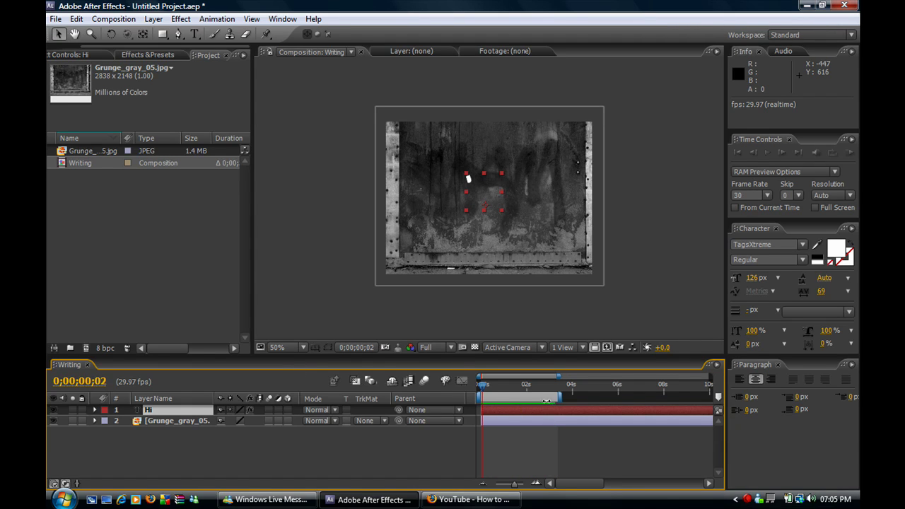
drag(559, 399, 591, 398)
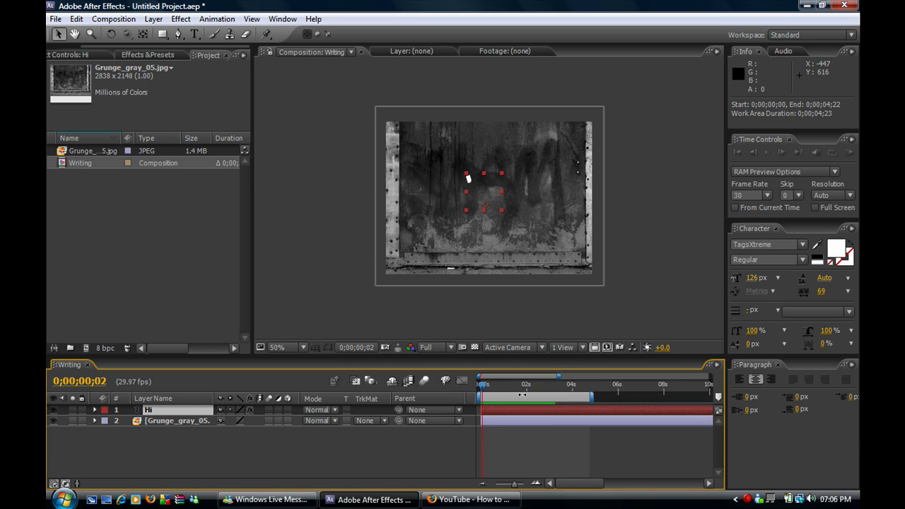
key(space)
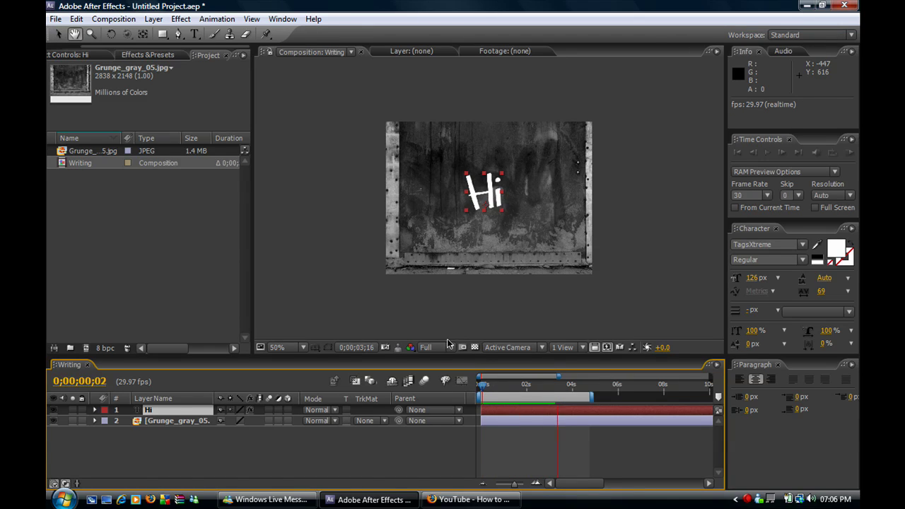
- Export Writing as an H.264 QuickTime movie named 'Writing' to Downloads
key(space)
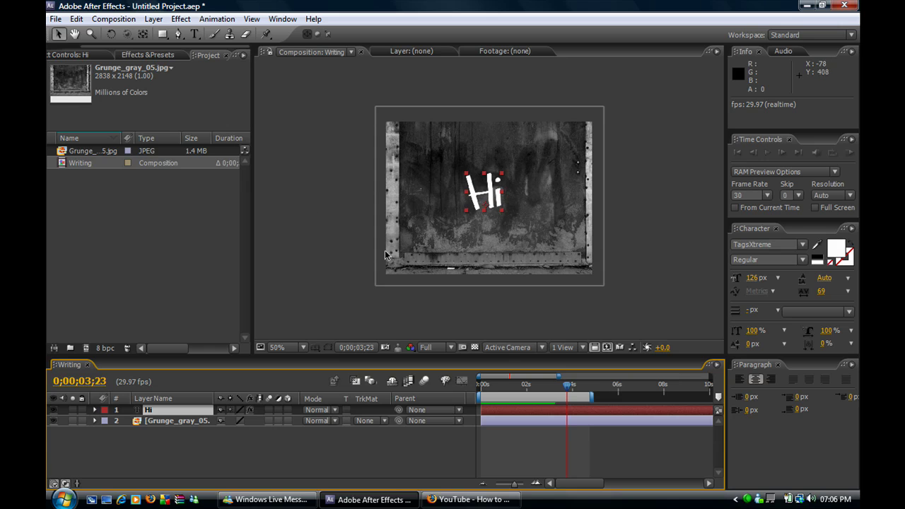
click(57, 20)
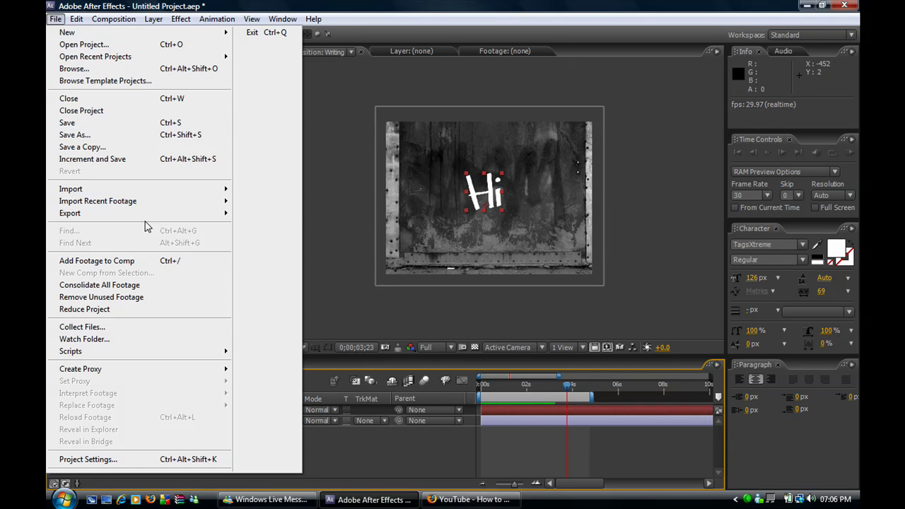
mouse_move(148, 222)
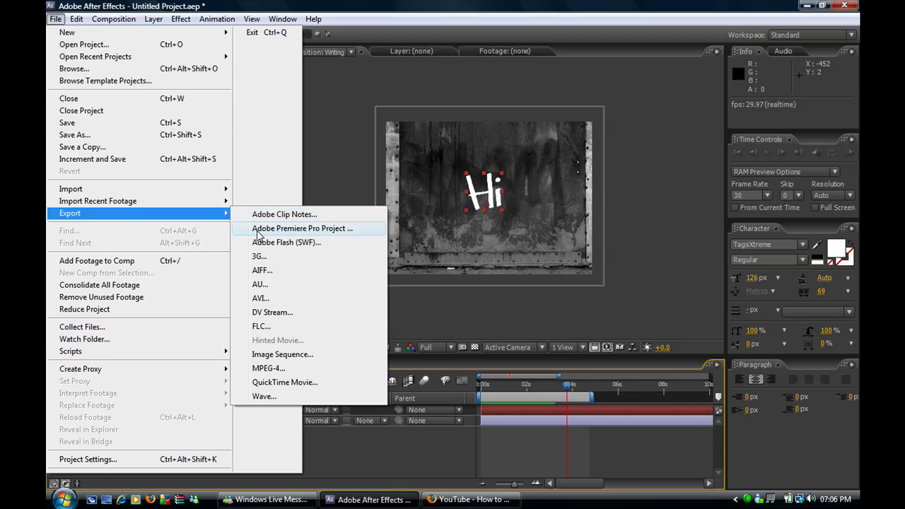
click(257, 387)
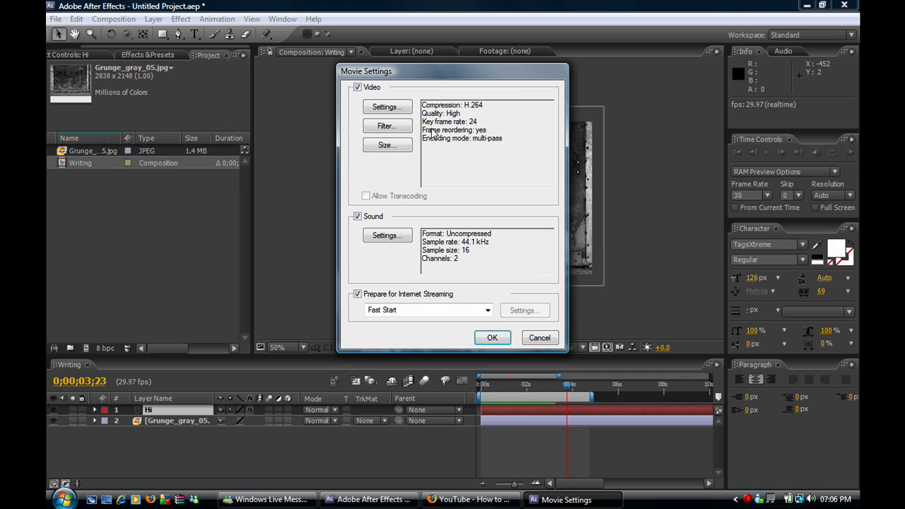
click(493, 338)
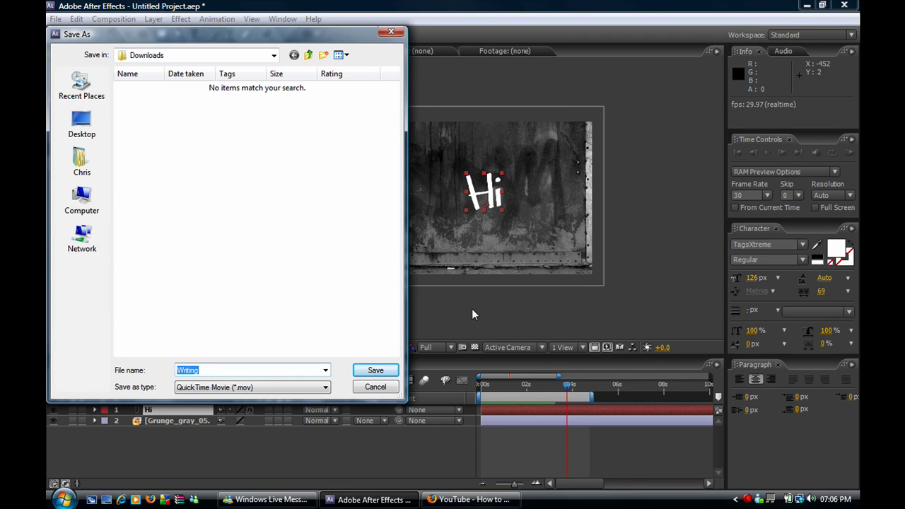
key(Return)
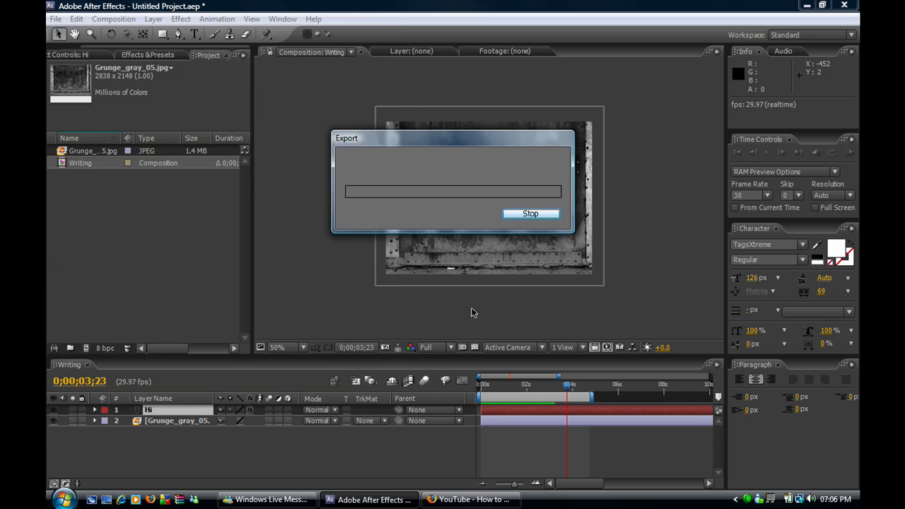